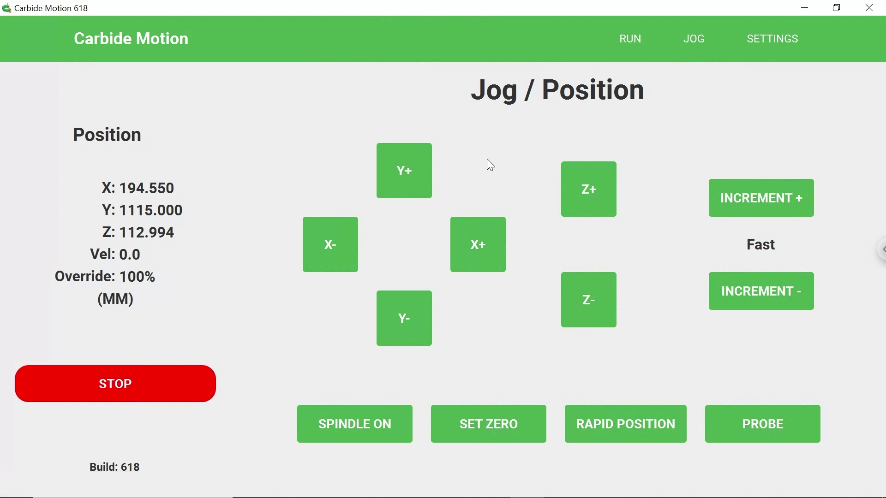
Jog the CNC machine in the Y-, Y+, X+ and X- directions at the Fast increment
key(Down)
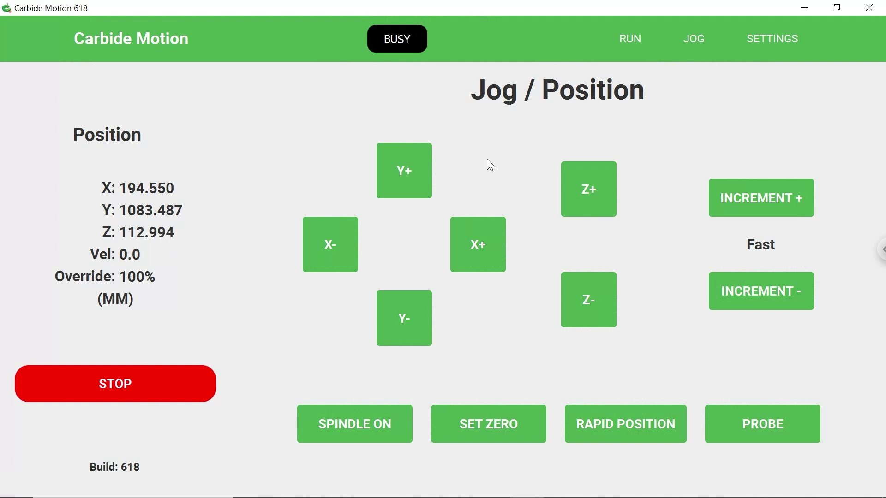
key(Up)
key(Right)
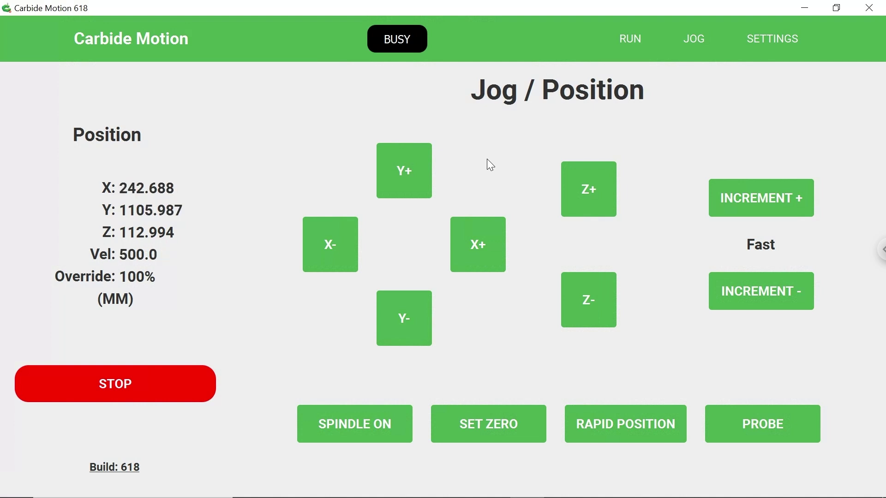
key(Left)
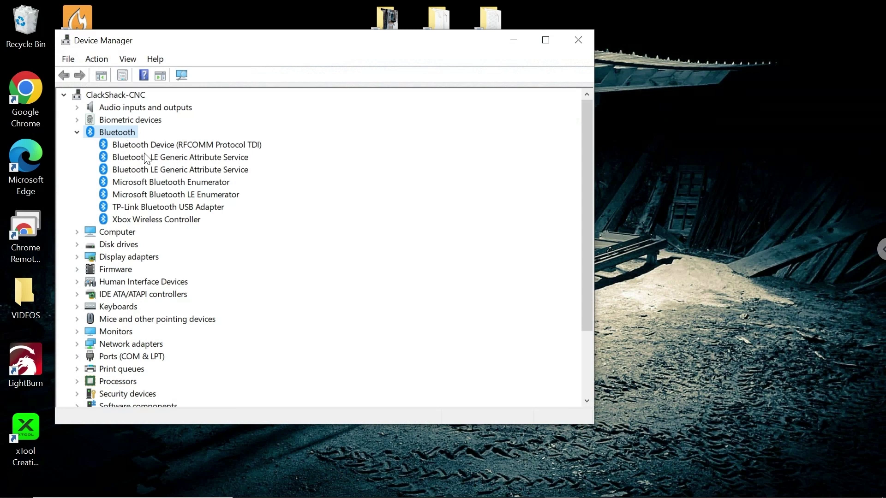
Check the TP-Link Bluetooth USB Adapter and Xbox Wireless Controller entries in Device Manager, and close it
click(143, 206)
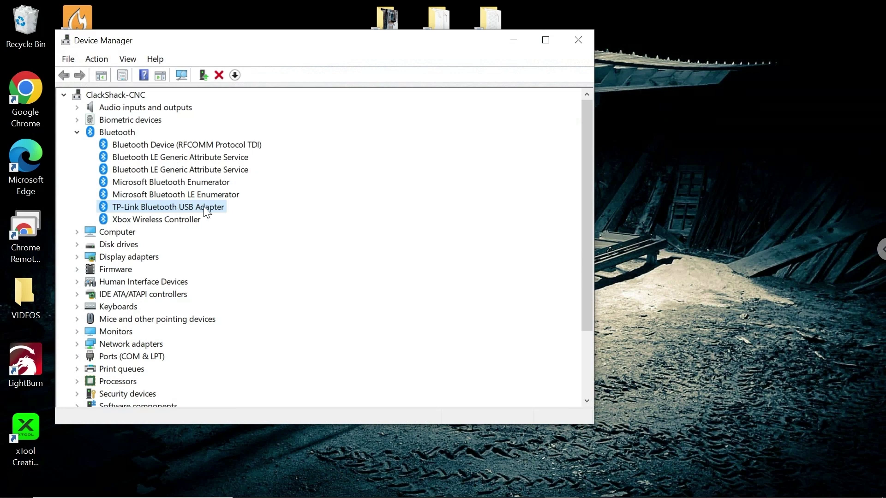
click(148, 221)
click(578, 40)
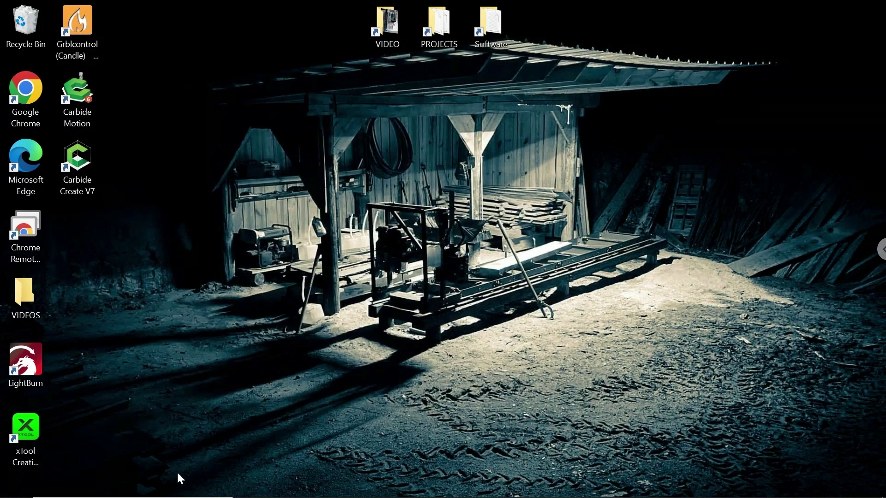
Look up the Xbox Installer in the Downloads folder in File Explorer, and close the window
click(117, 482)
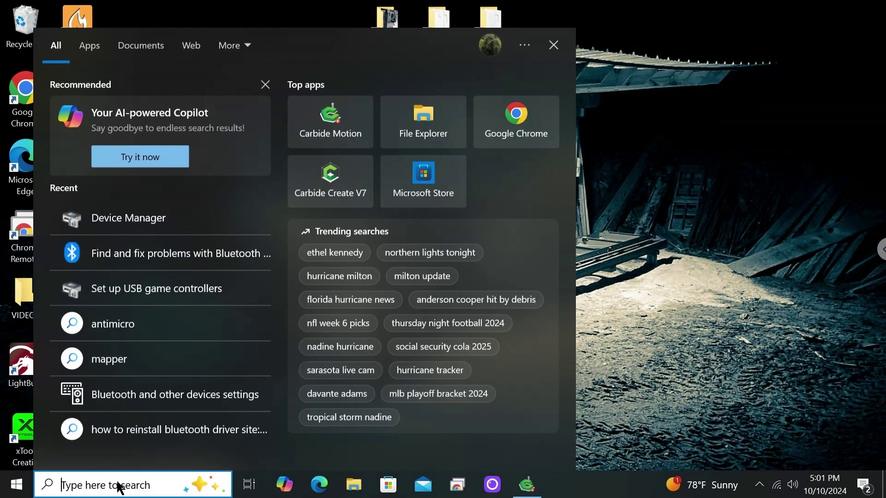
click(656, 216)
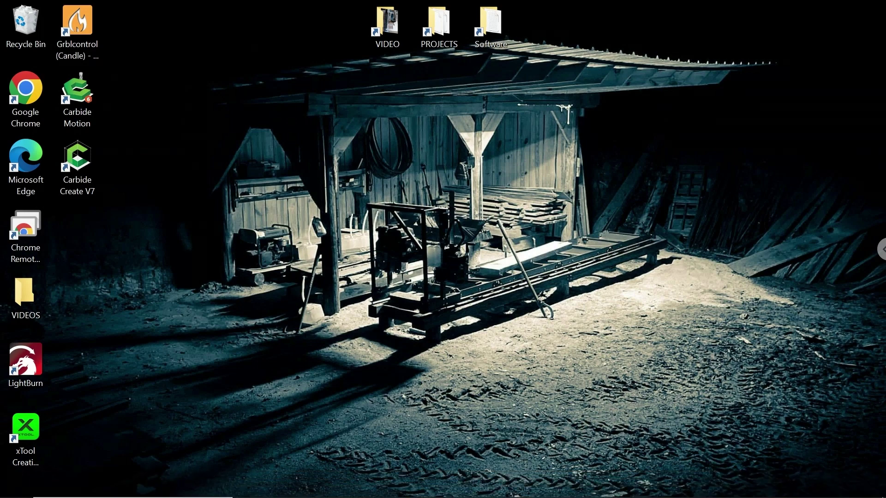
click(353, 484)
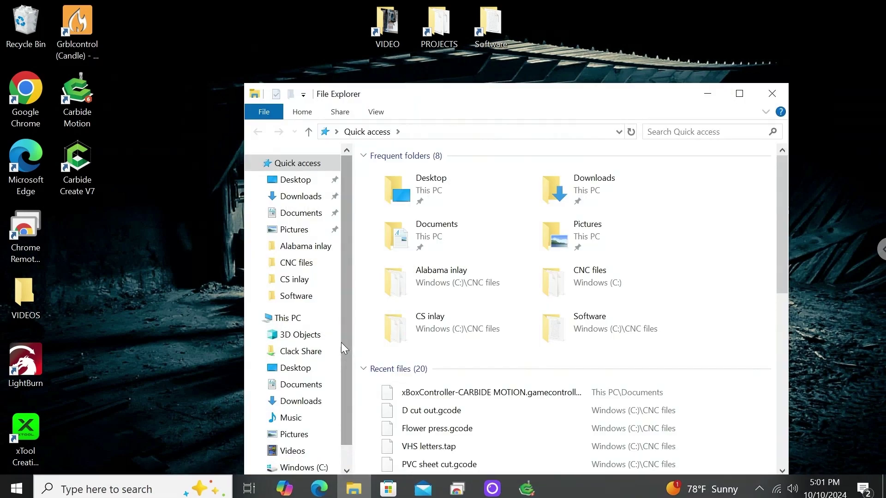
click(298, 196)
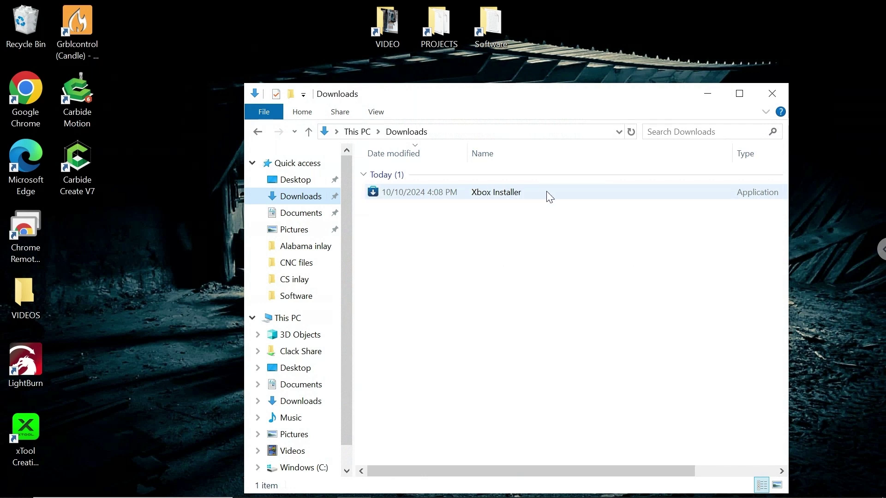
click(772, 95)
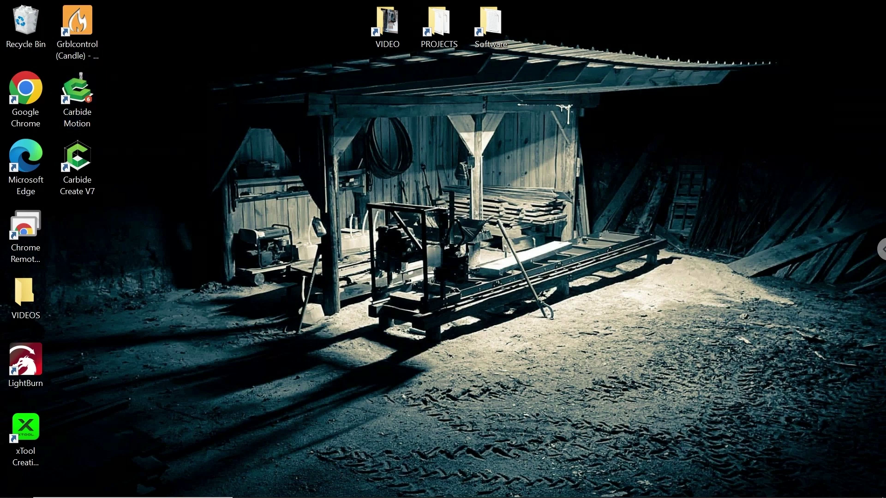
Bring up antimicro to view the Xbox controller's key mapping, and minimize it
click(760, 486)
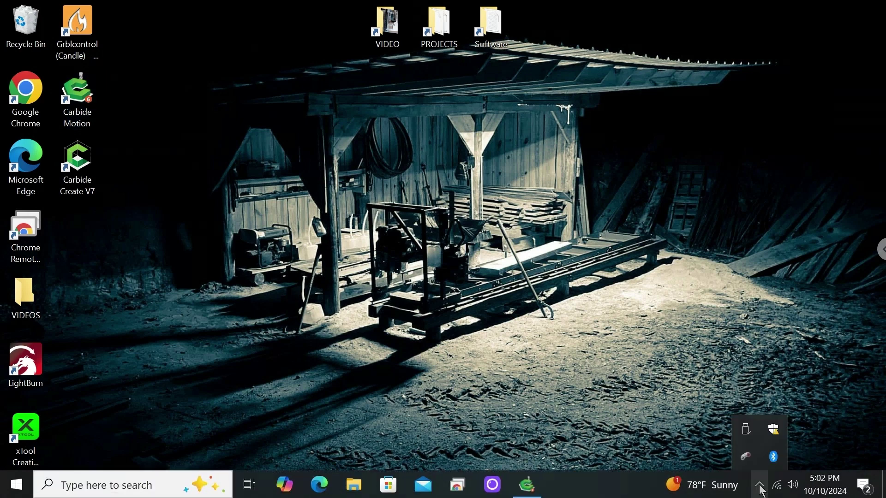
click(746, 457)
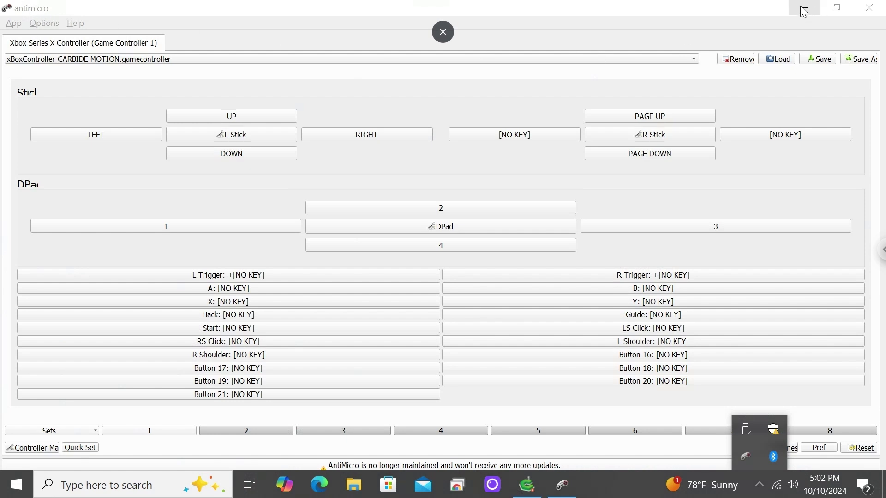
click(814, 9)
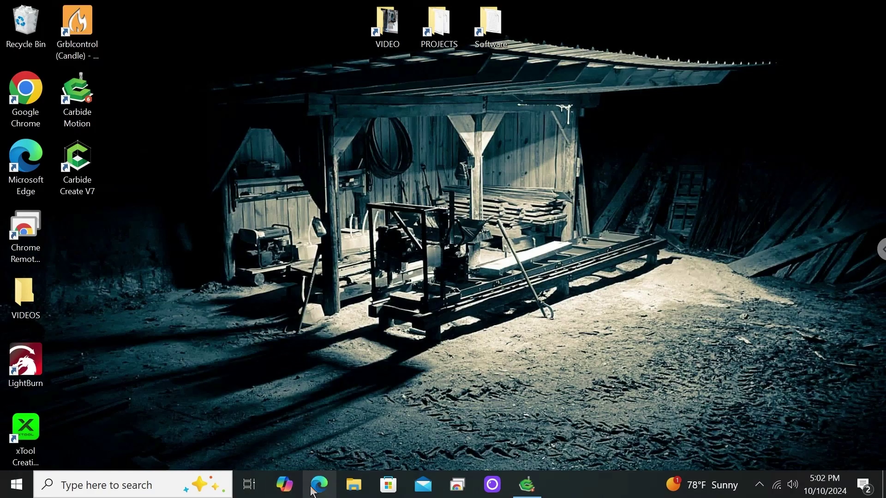
Install Antimicro from the Microsoft Store and launch it
click(389, 485)
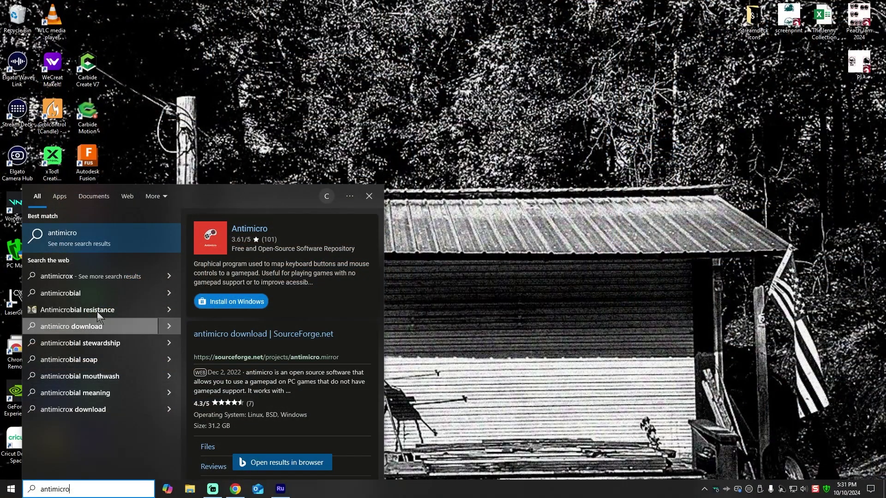
click(231, 303)
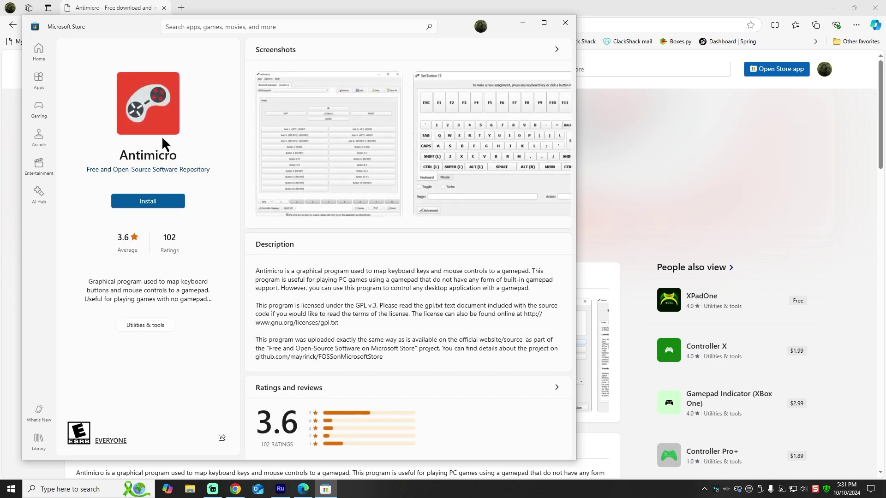
click(148, 201)
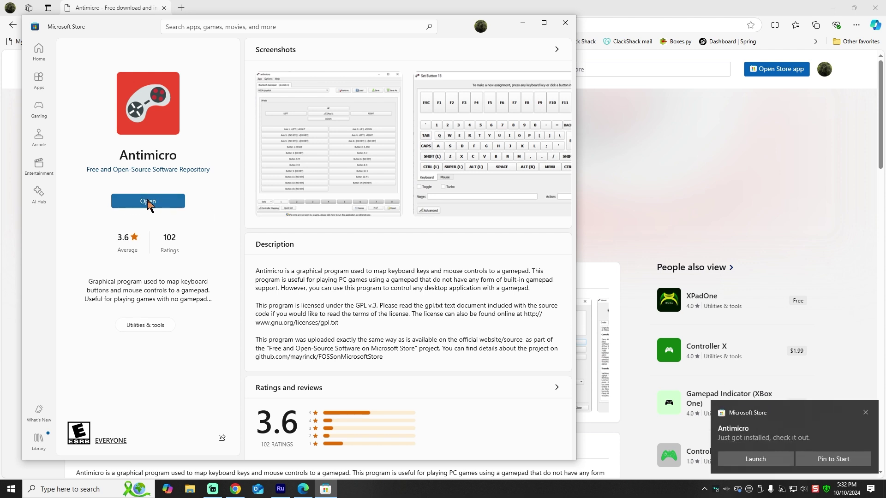
click(148, 201)
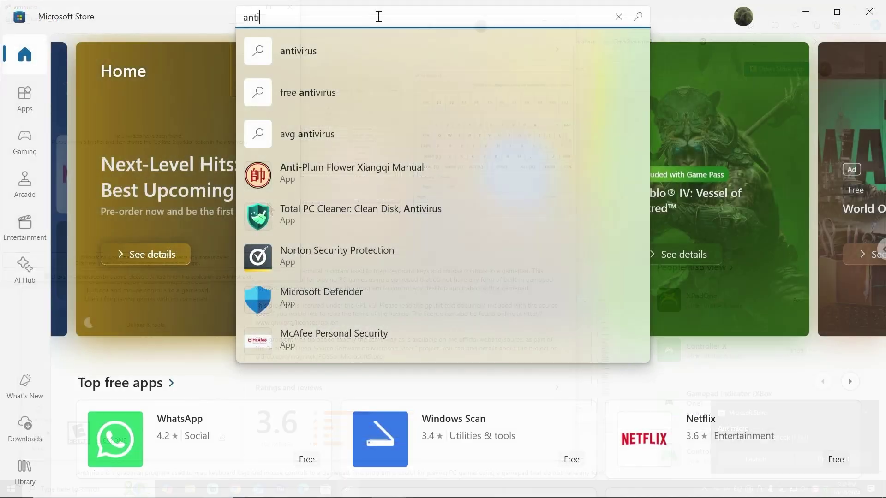
Search the Microsoft Store for "antimi", view the Antimicro app page, and close the store
text(mi)
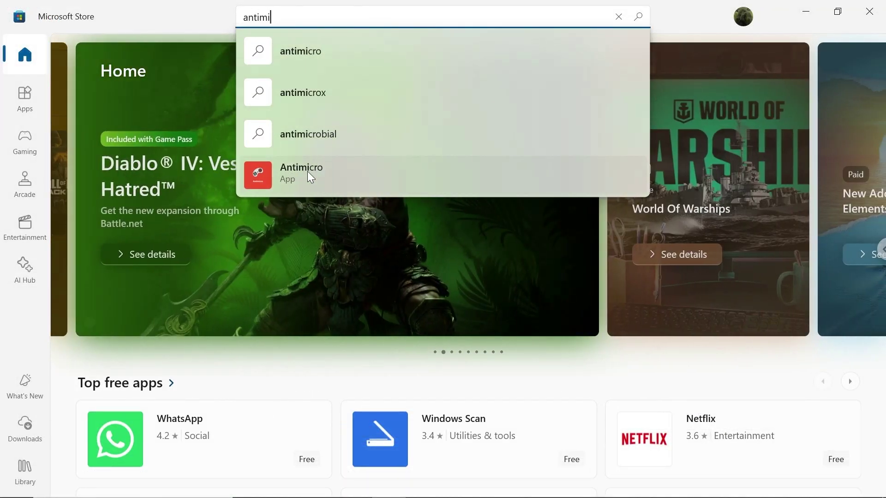
click(307, 171)
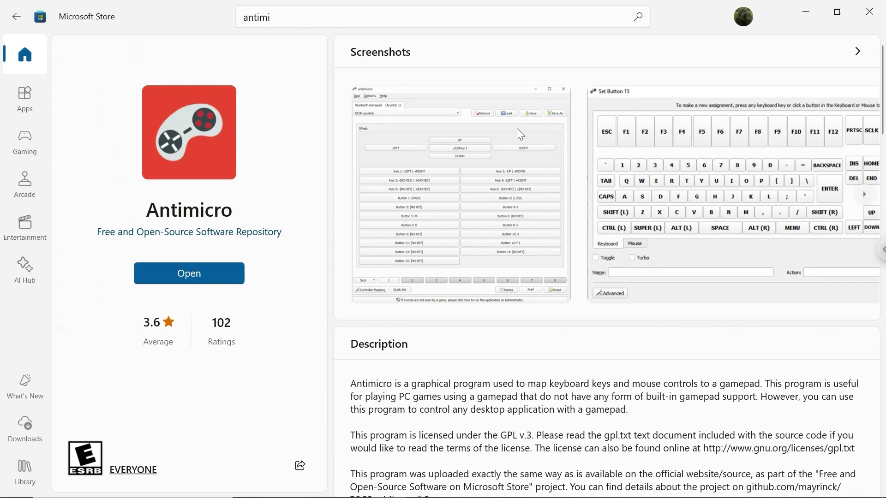
click(880, 14)
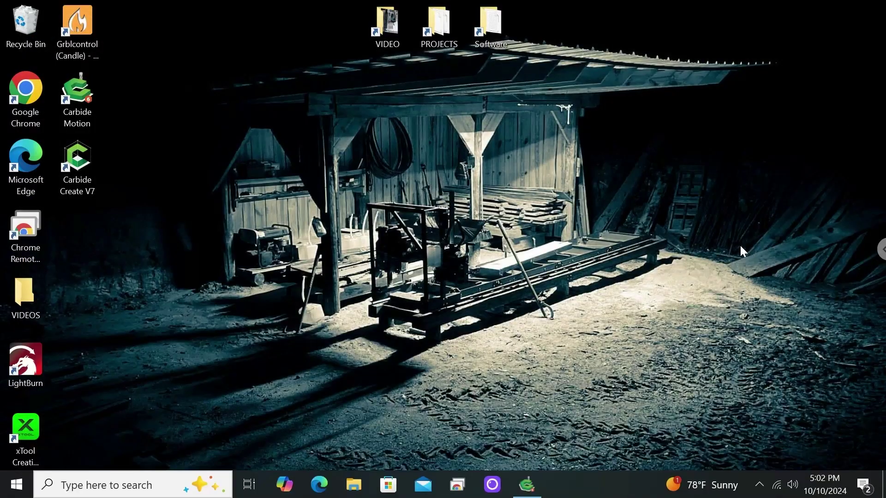
Map the controller's DPad left to key 1 and DPad up to key 2 in antimicro, and minimize it
click(759, 493)
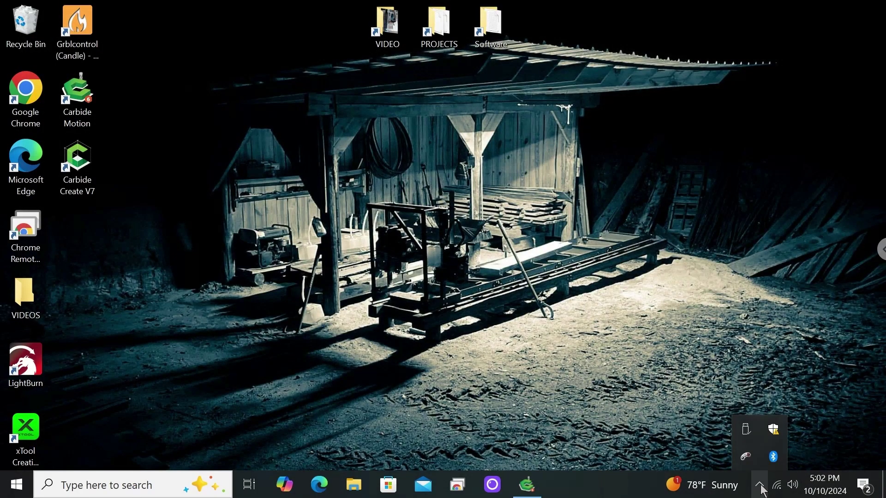
click(748, 454)
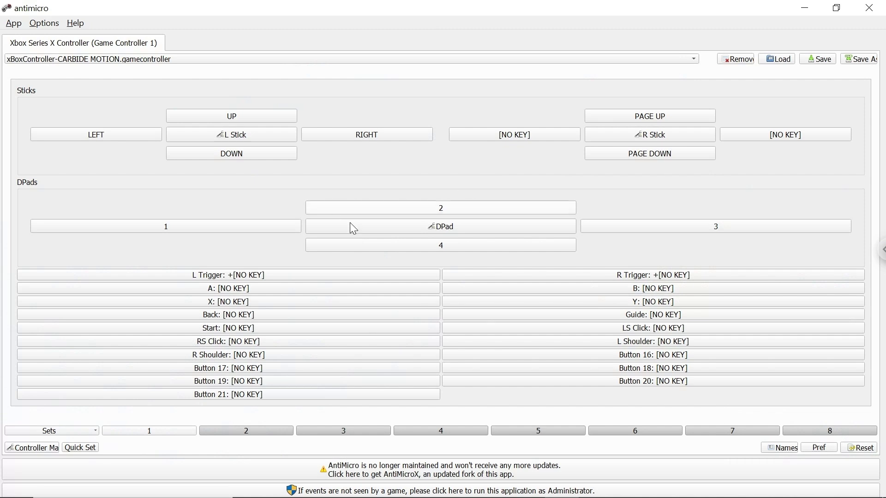
click(209, 225)
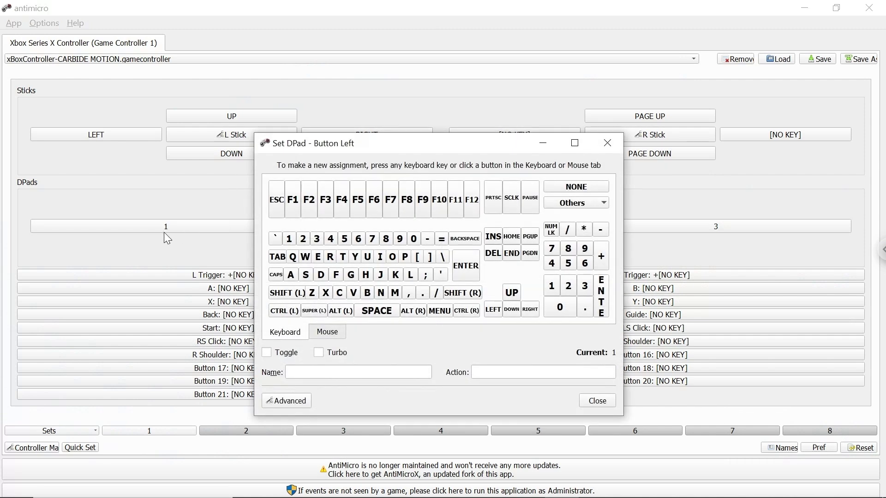
click(289, 240)
click(450, 207)
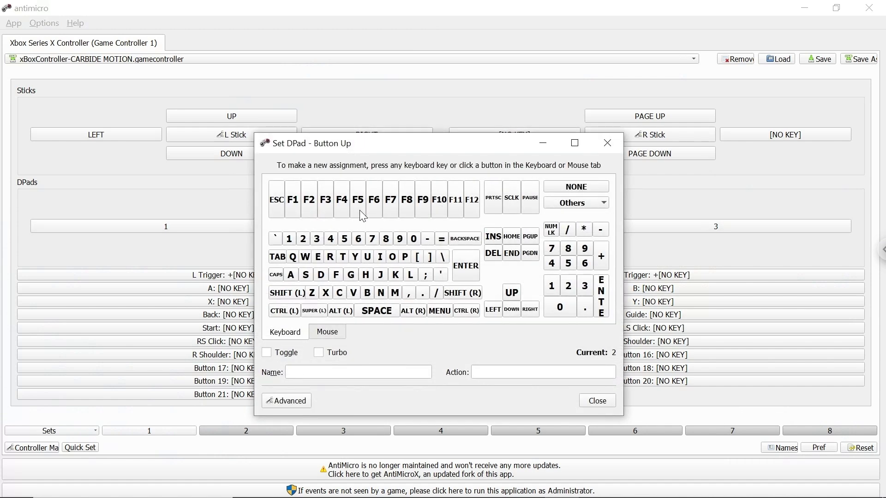
click(303, 238)
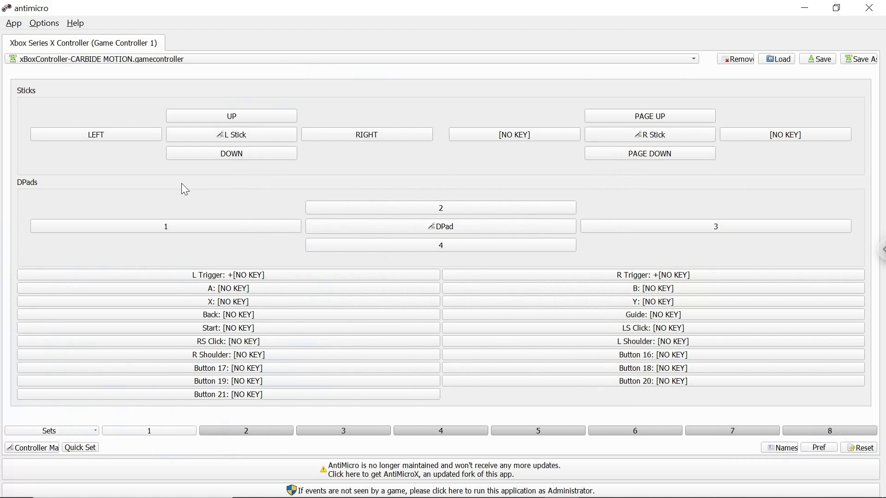
click(804, 10)
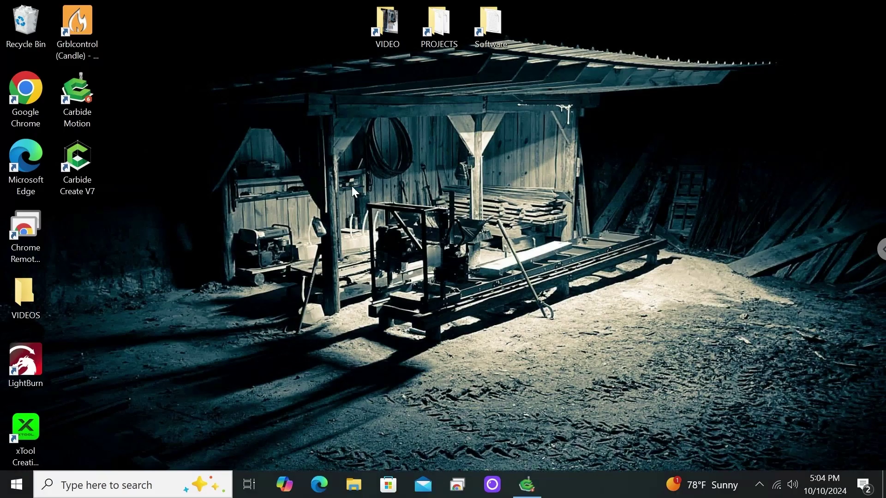
Examine the Carbide 3D keyboard shortcut cheat sheet for Carbide Create and Motion in Chrome, and close the browser
click(26, 96)
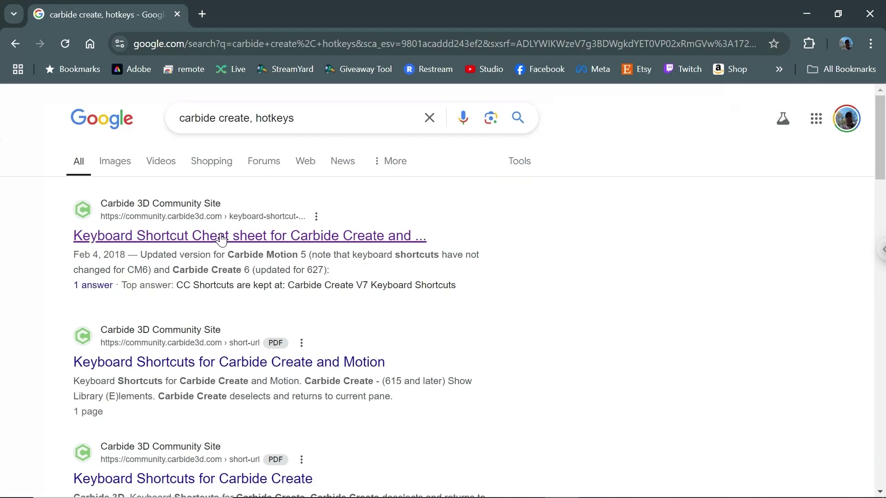
click(222, 240)
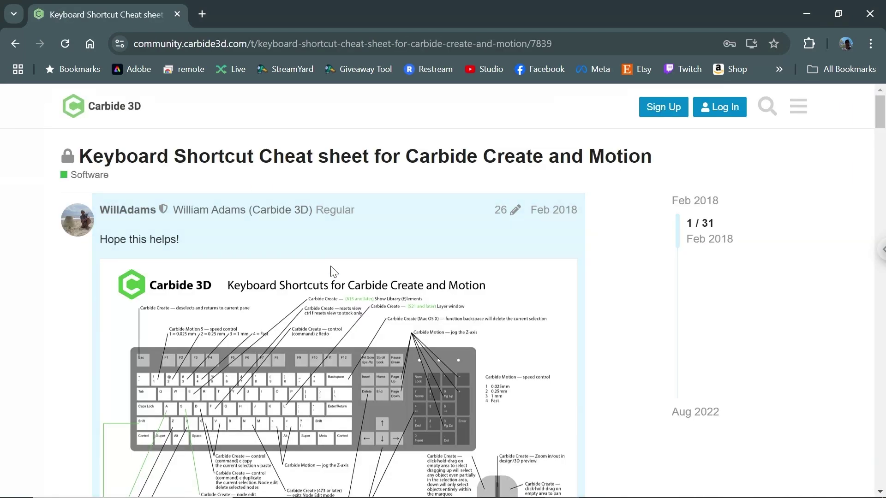
scroll(325, 281, down, 2)
click(319, 265)
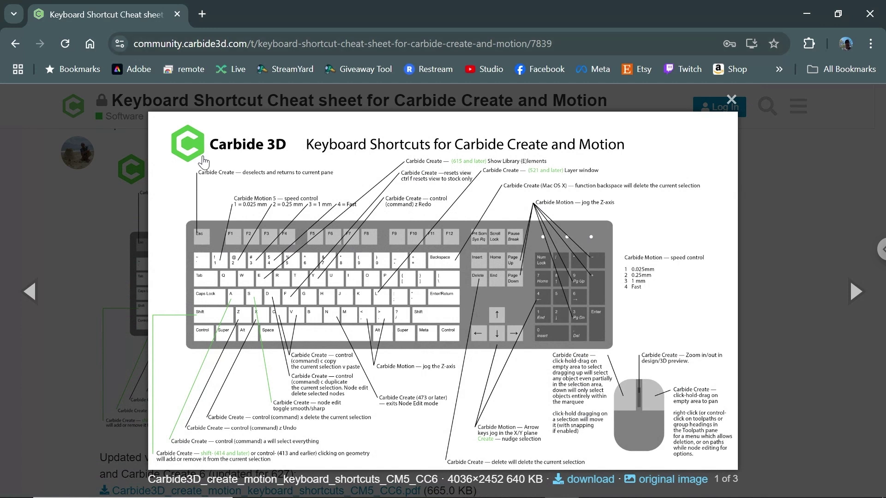
click(16, 46)
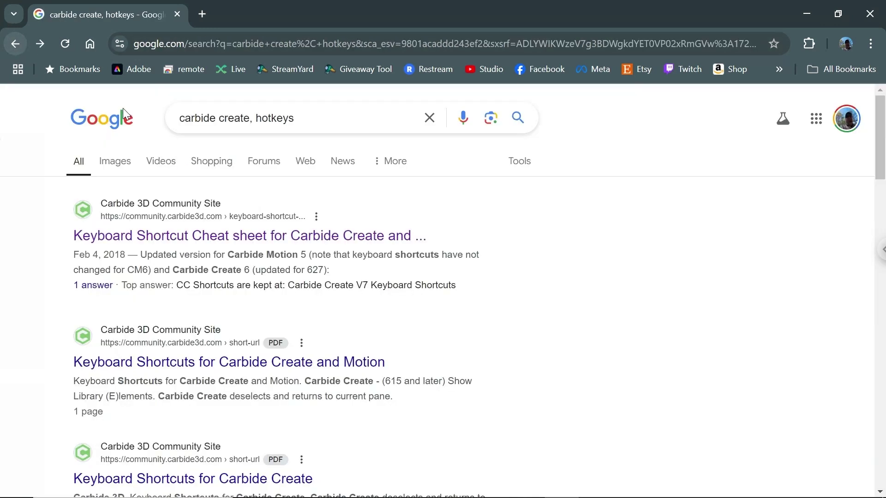
click(177, 15)
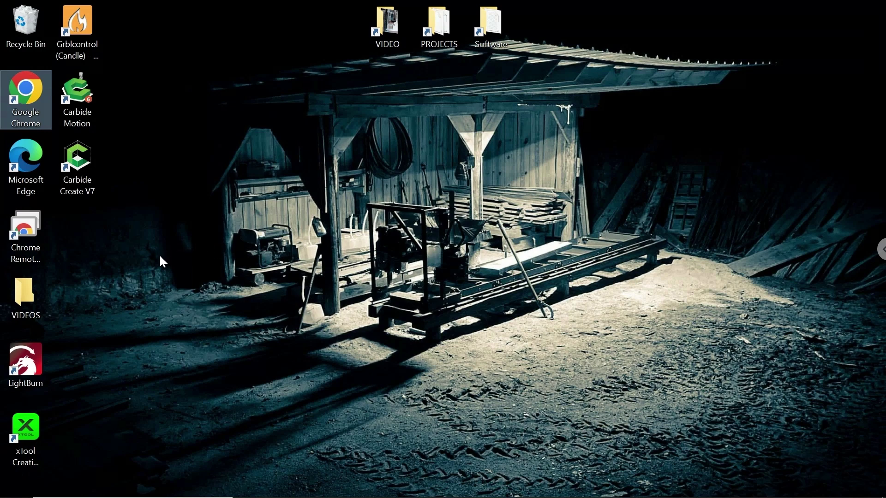
click(180, 216)
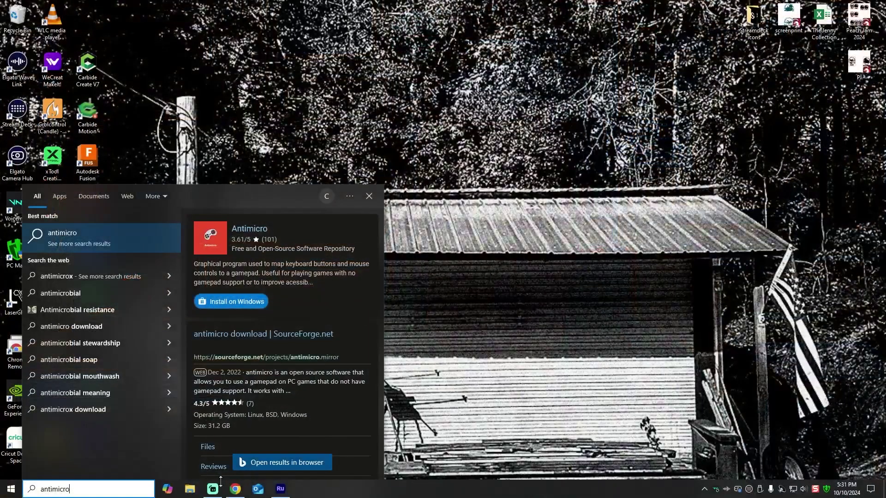
Open Antimicro's Microsoft Store page from the Windows search results and install the app
click(231, 304)
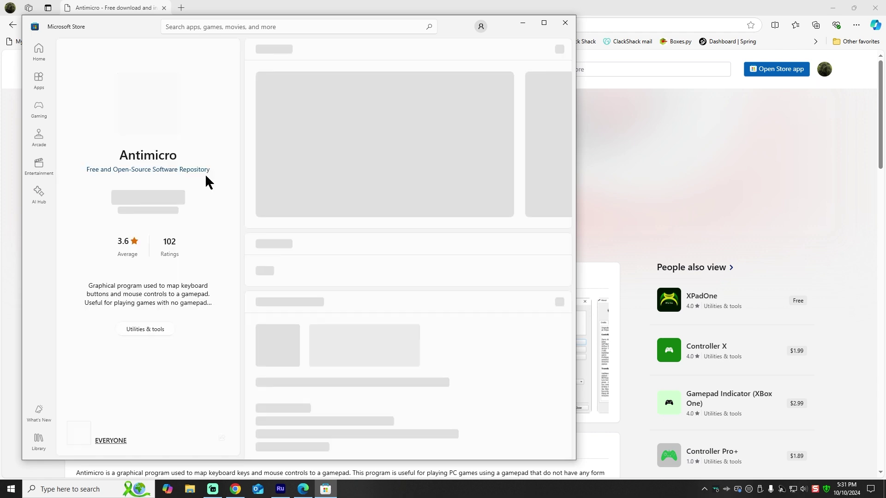
click(147, 201)
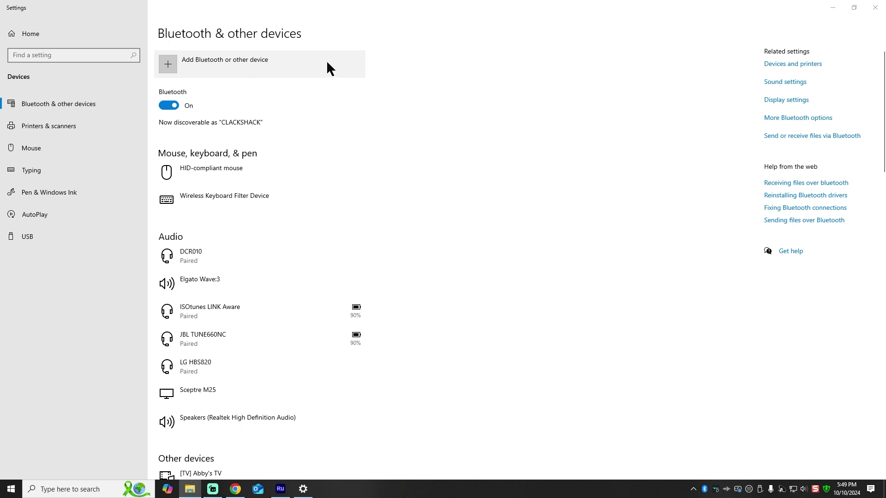
Add the Xbox Wireless Controller as a Bluetooth device and close the Settings window
click(215, 59)
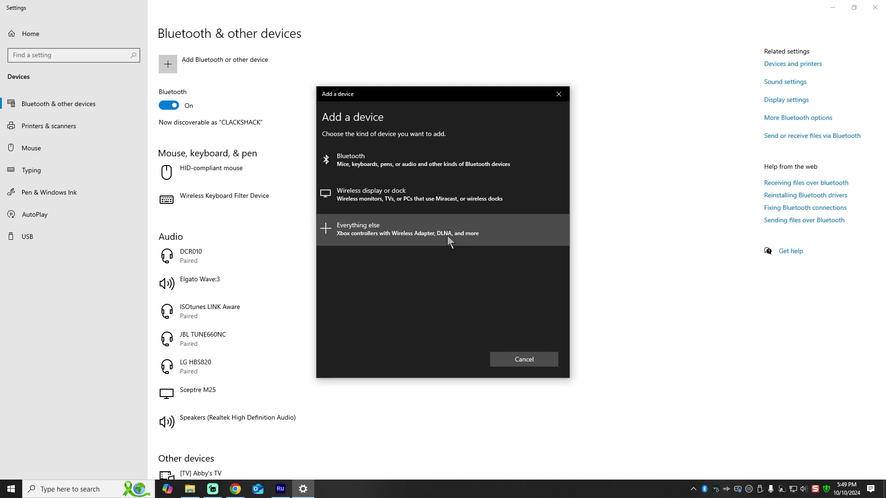
click(360, 162)
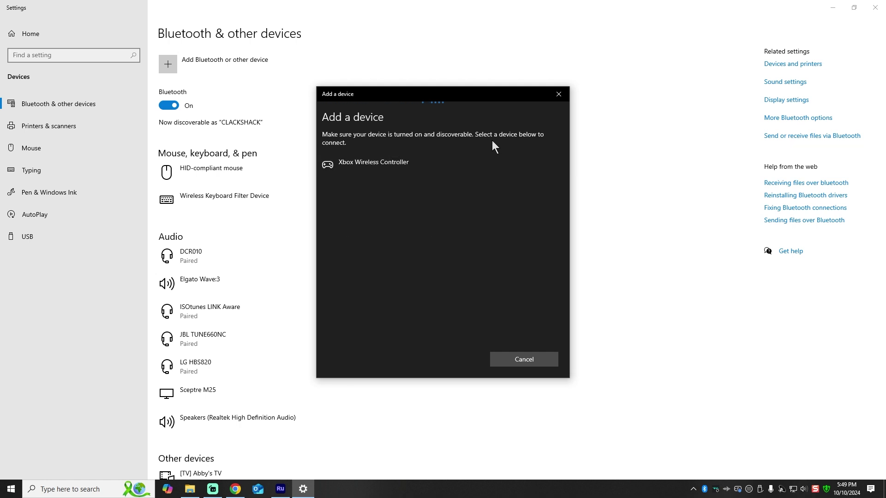
click(381, 165)
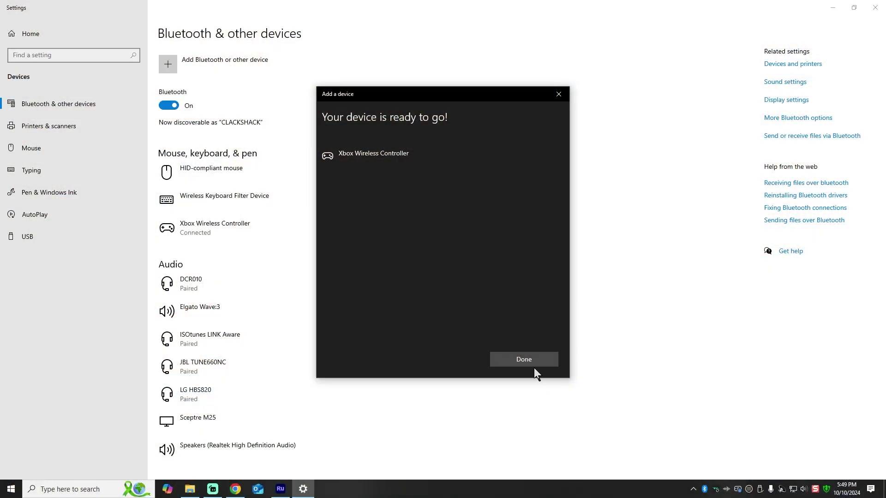
click(535, 364)
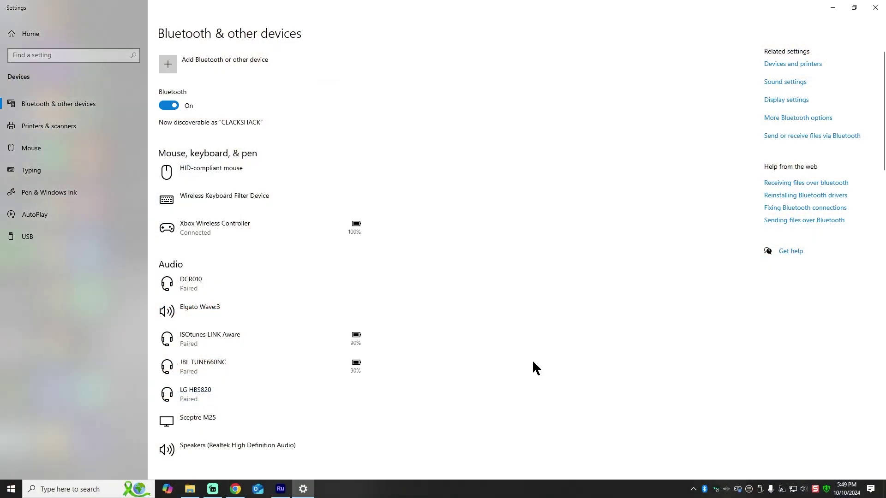
click(875, 7)
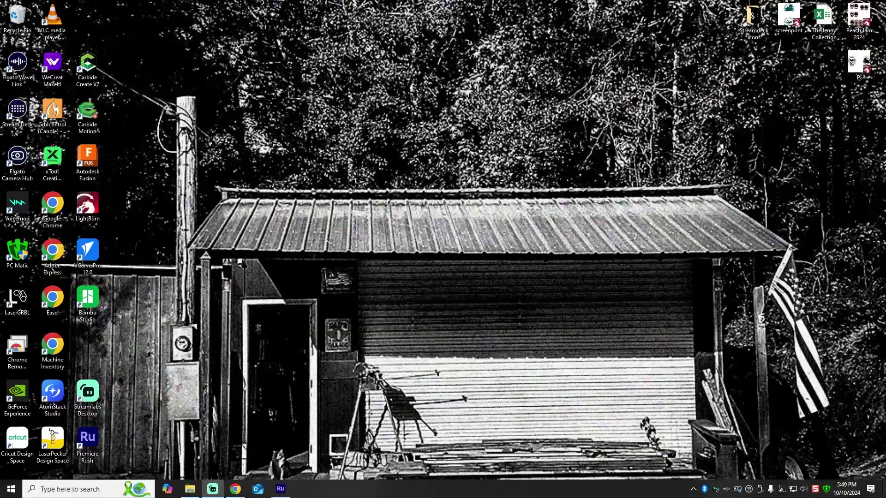
Launch AntiMicro from the recently added apps and maximize its window
click(11, 489)
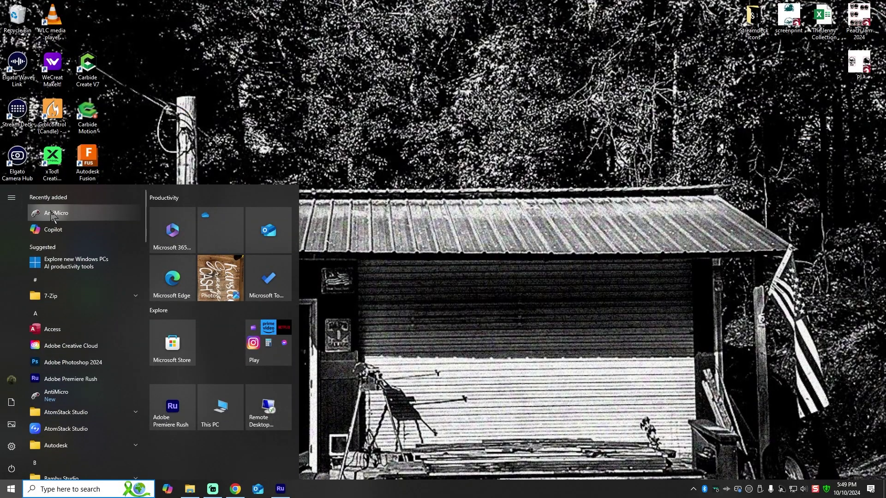
click(128, 254)
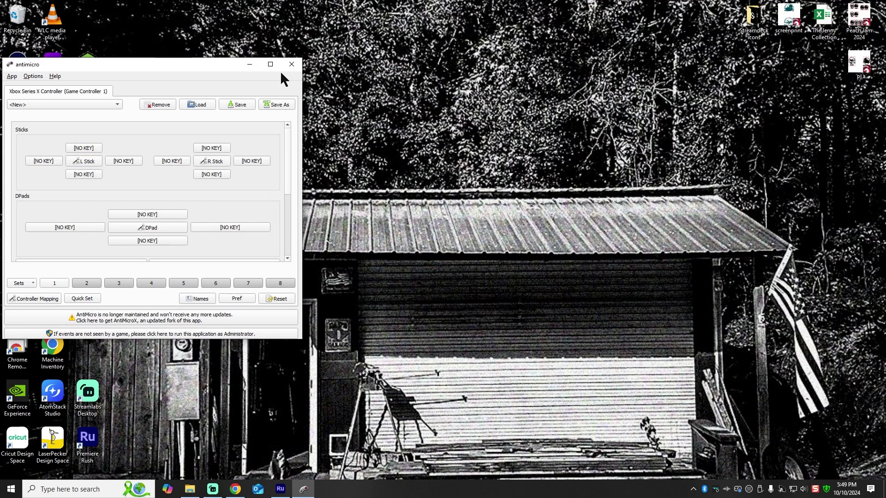
drag(197, 63, 497, 52)
click(569, 50)
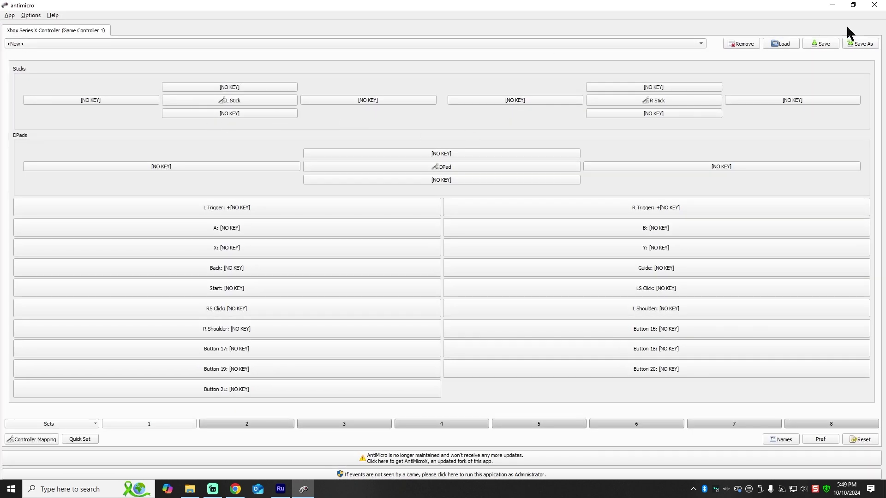
Load the profile "xBoxController-CARBIDE MOTION.gamecontroller.amgp" from the Software folder on the CNC files (X:) network drive
click(699, 45)
click(705, 45)
click(784, 46)
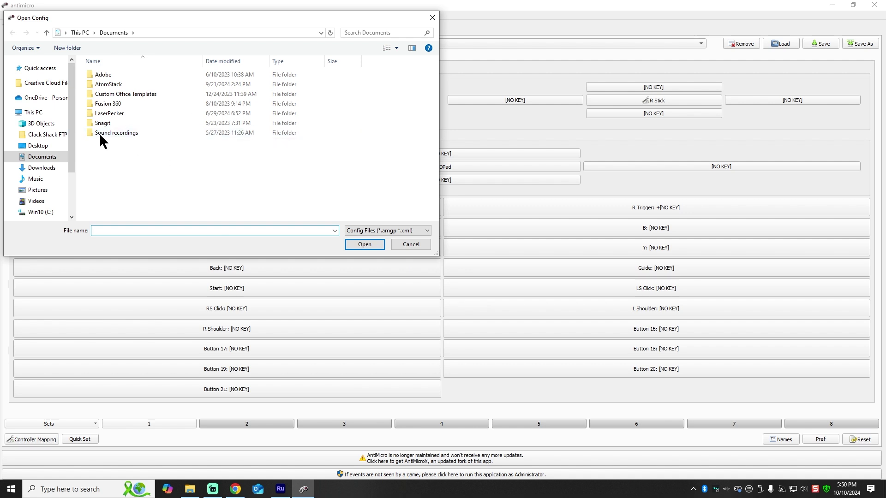
drag(72, 97, 71, 196)
scroll(42, 182, up, 2)
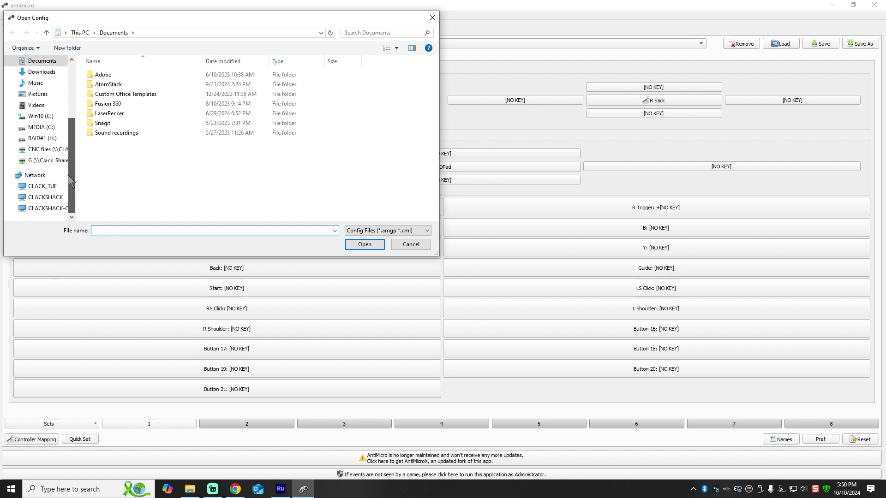
click(46, 149)
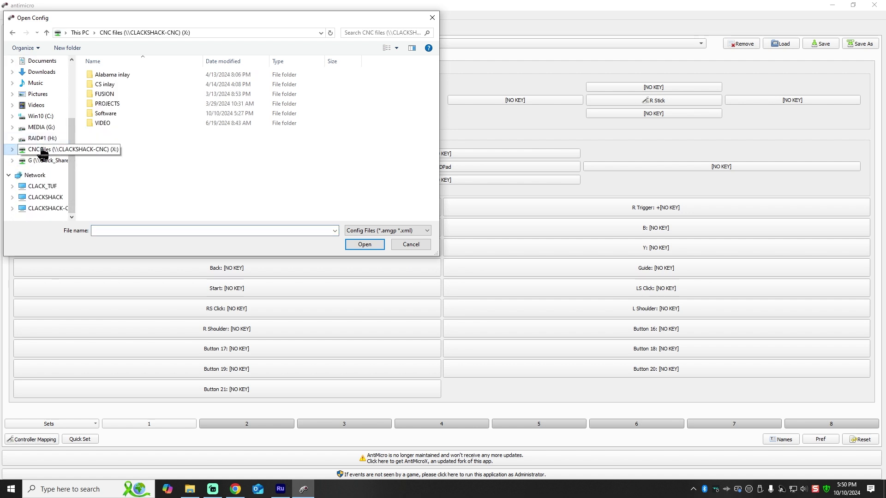
double_click(111, 115)
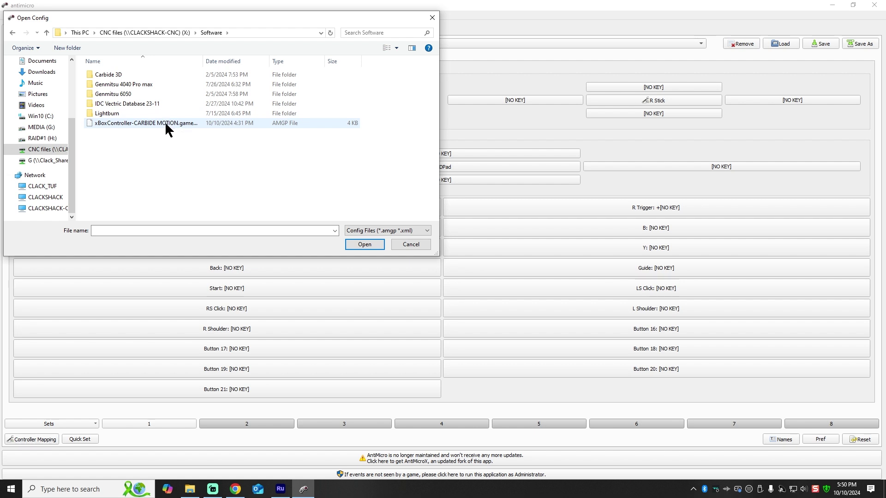
drag(203, 62, 271, 62)
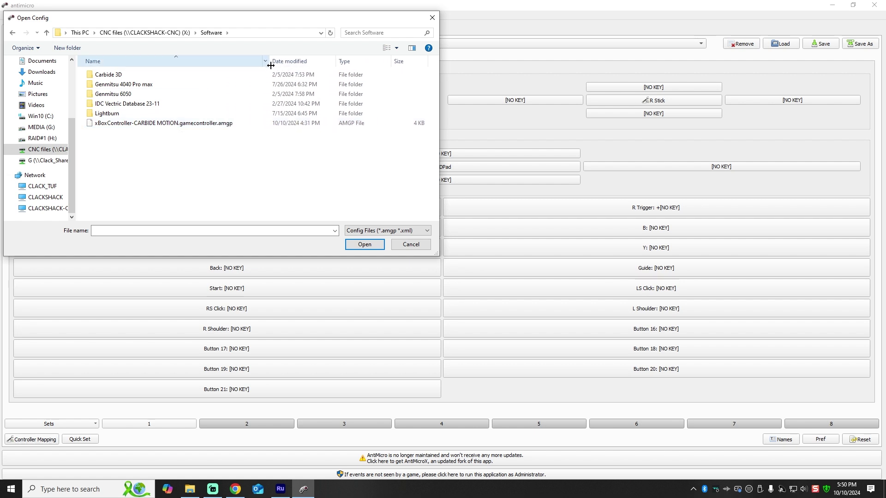
click(106, 125)
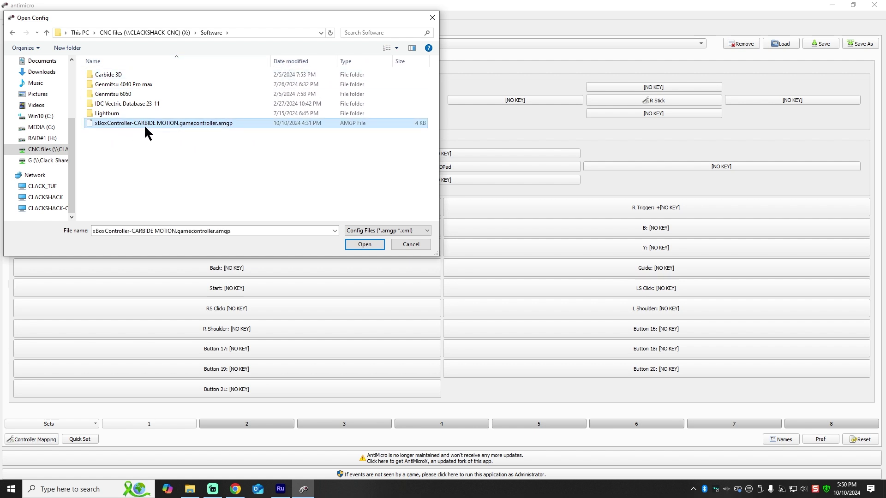
click(362, 244)
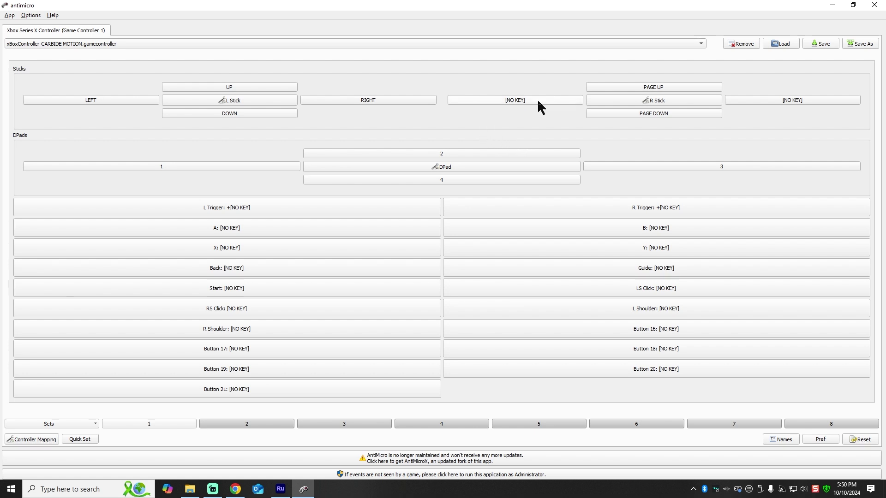
Save the loaded controller profile, with a copy in Documents named "Controller settings", and close antimicro
click(825, 44)
click(871, 45)
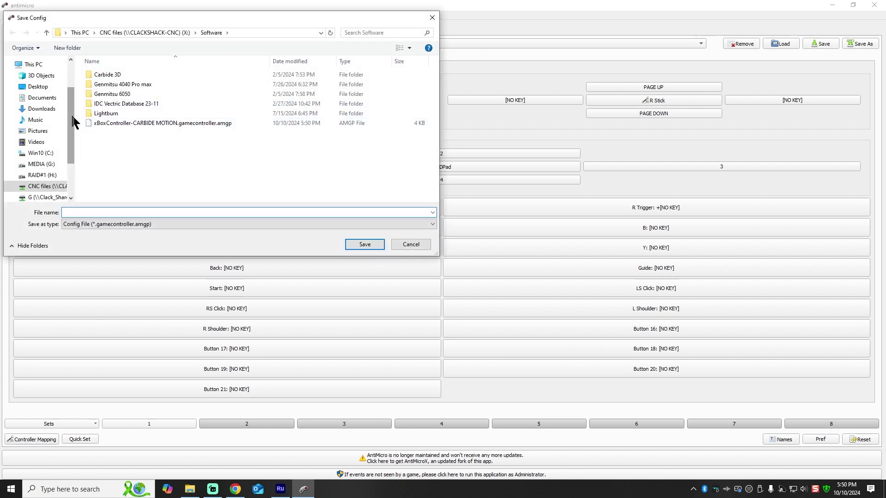
drag(71, 123, 72, 135)
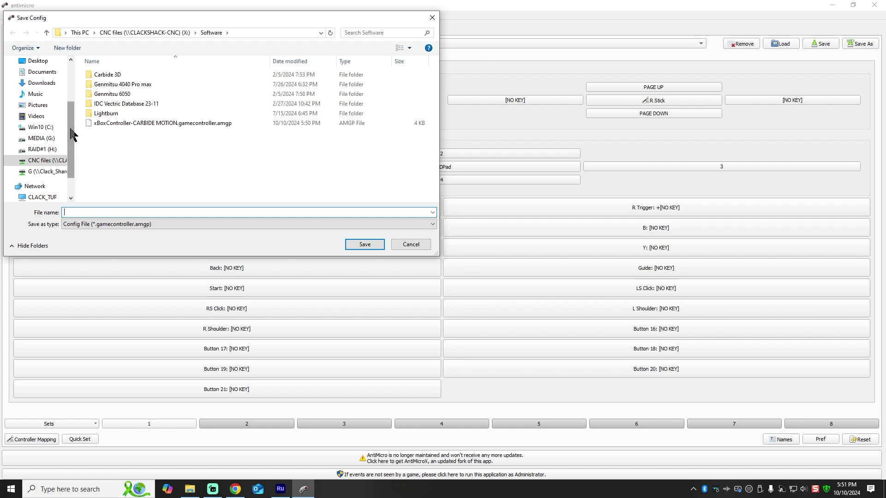
click(40, 72)
click(103, 212)
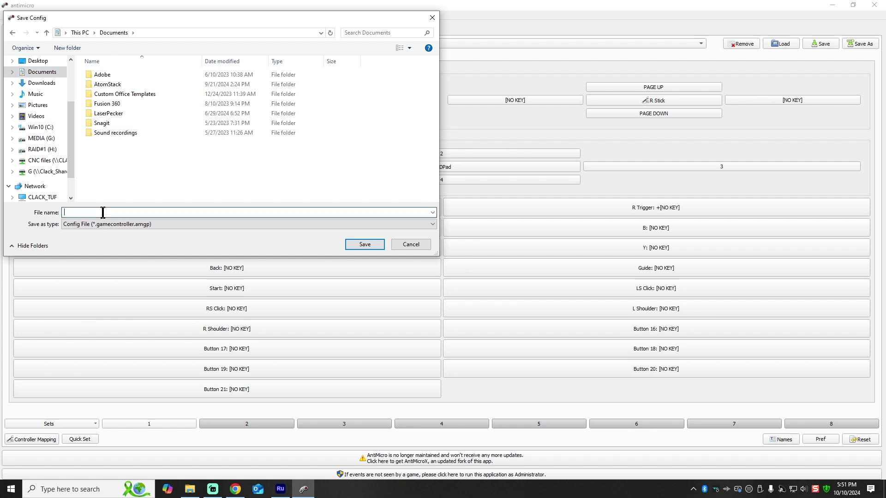
text(Controller settings)
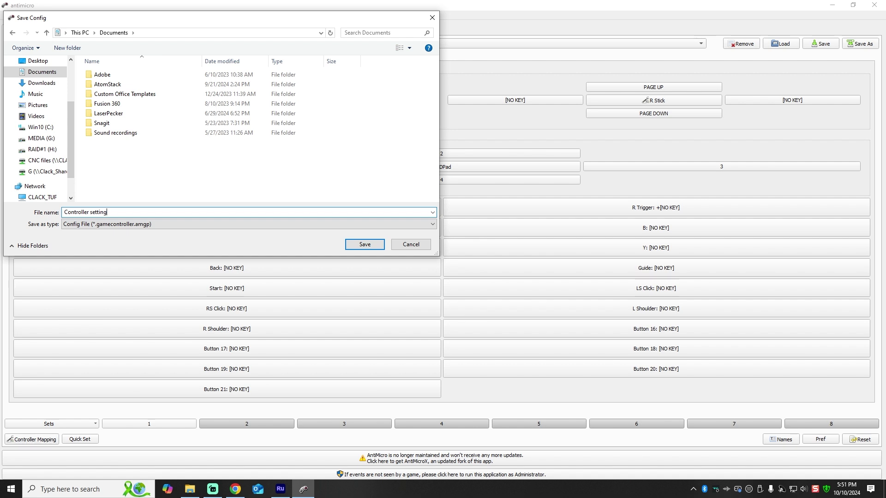
click(365, 245)
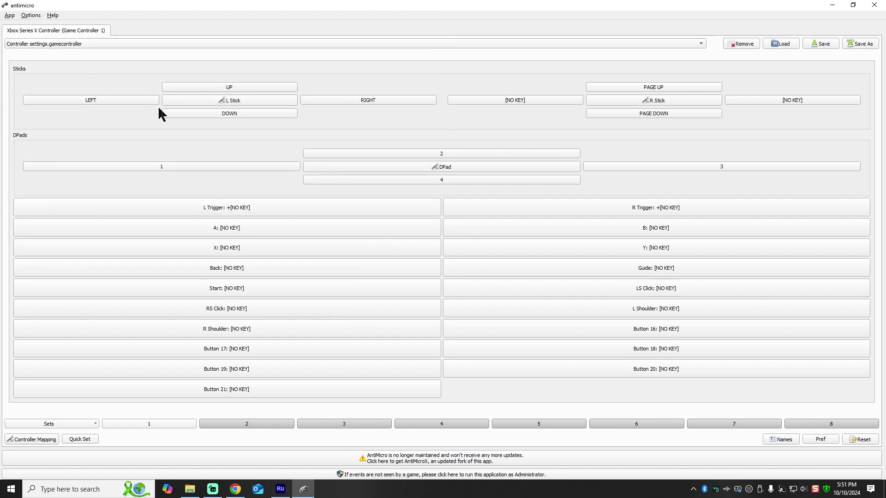
click(193, 490)
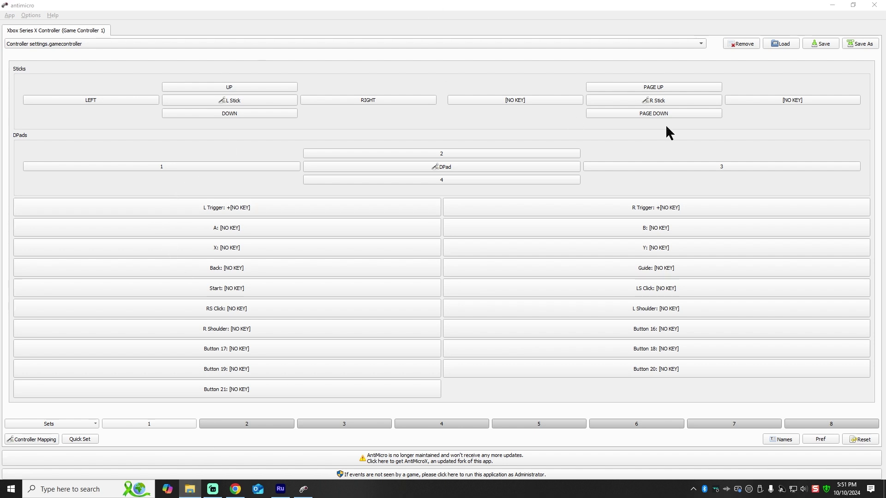
click(875, 5)
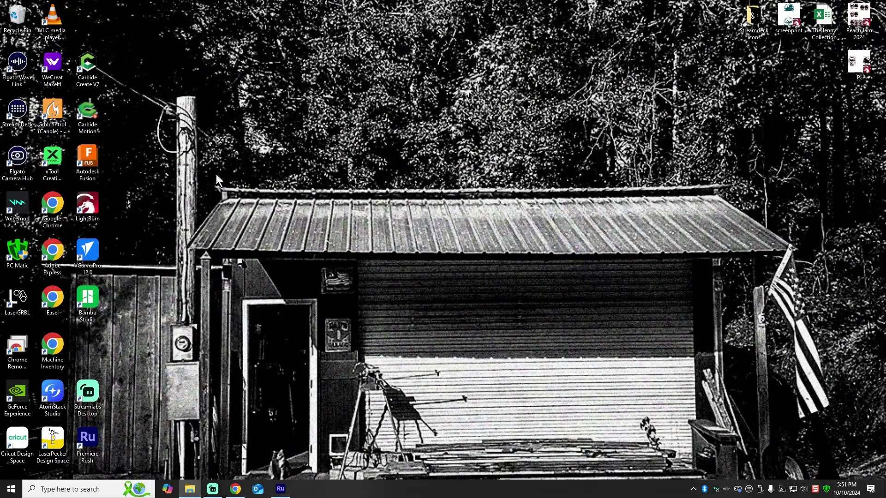